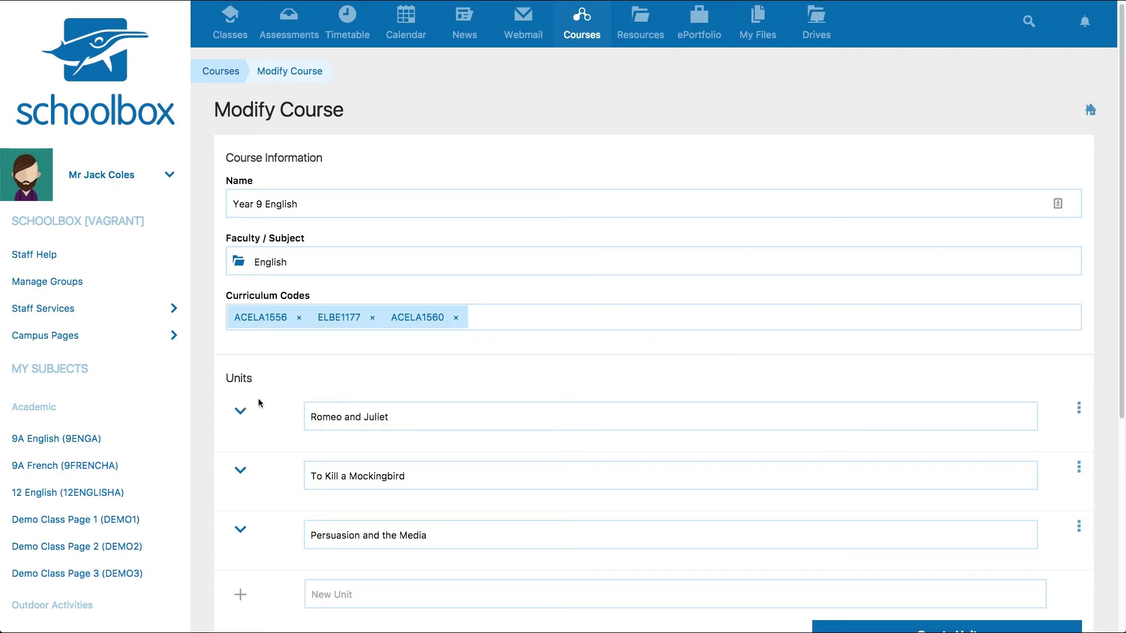
# Step: Expand the Romeo and Juliet unit in the Year 9 English course
pyautogui.click(241, 412)
# Step: Start a new due work item in the unit titled 'Essay - Final Assessment'
pyautogui.click(737, 618)
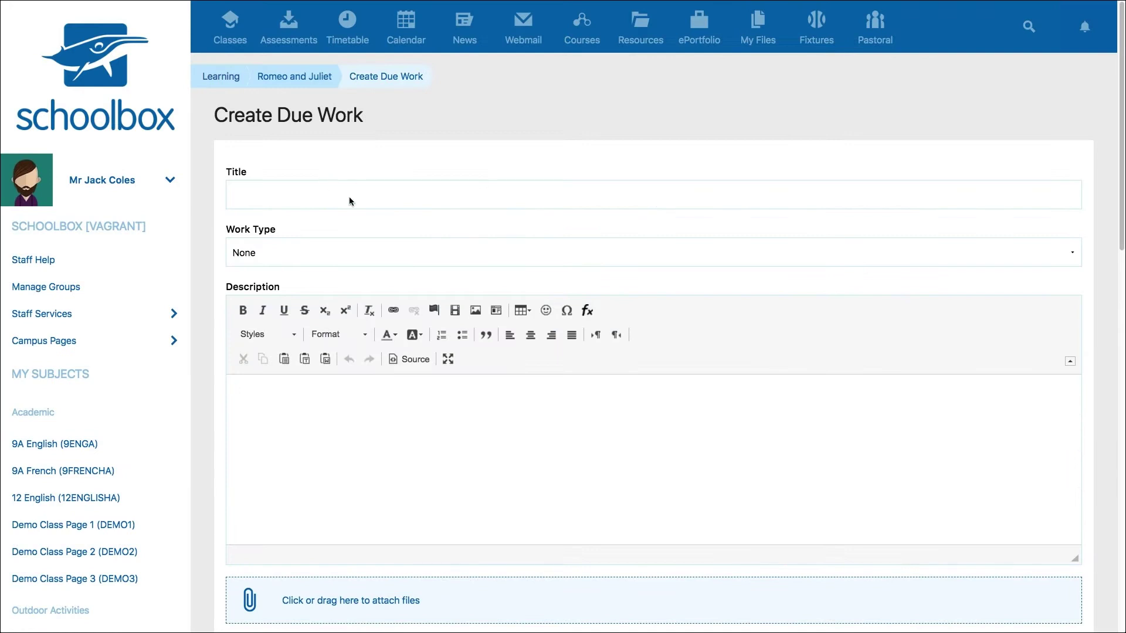
pyautogui.click(349, 201)
pyautogui.write('Essay - Final Ass')
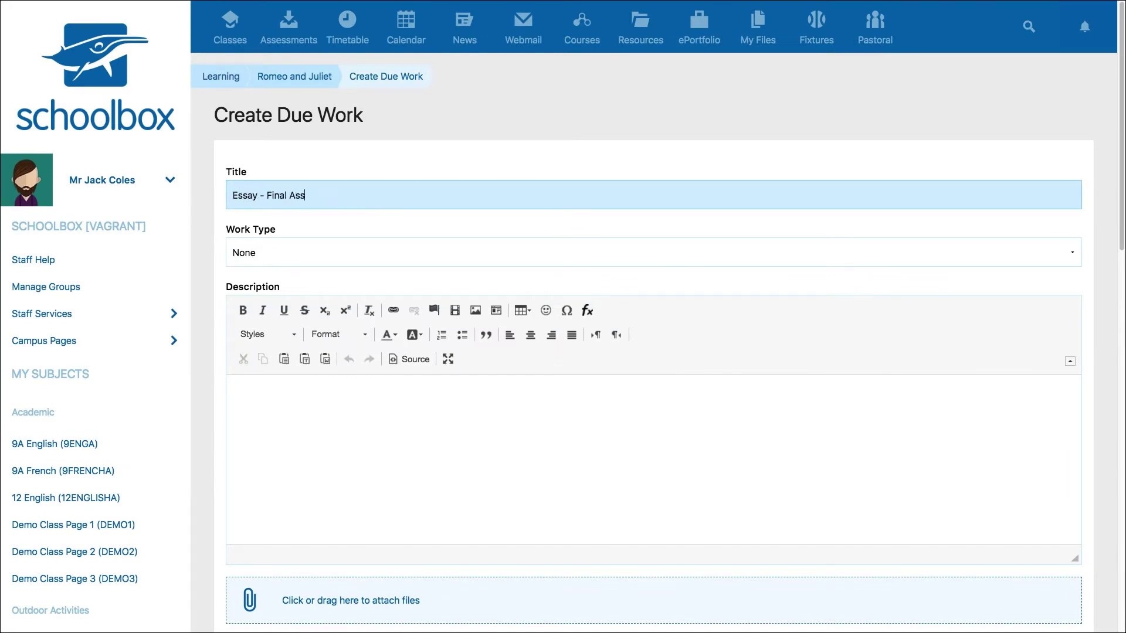
pyautogui.write('essment')
pyautogui.click(1061, 251)
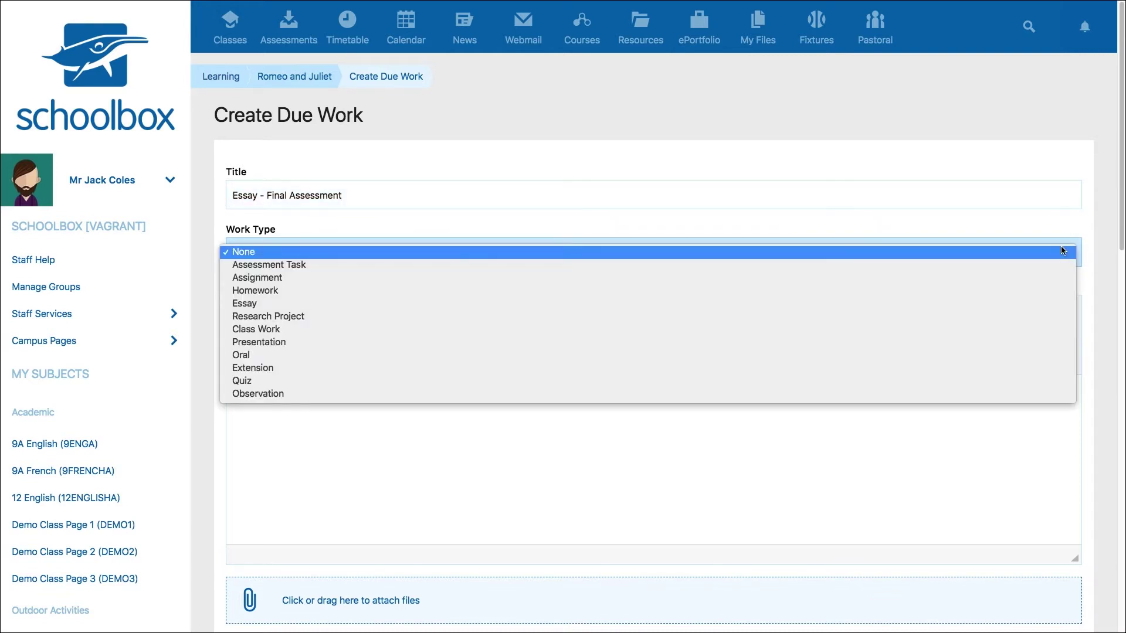
# Step: Set work type to Assessment Task and paste the Task heading and two essay topics as the description
pyautogui.click(1043, 263)
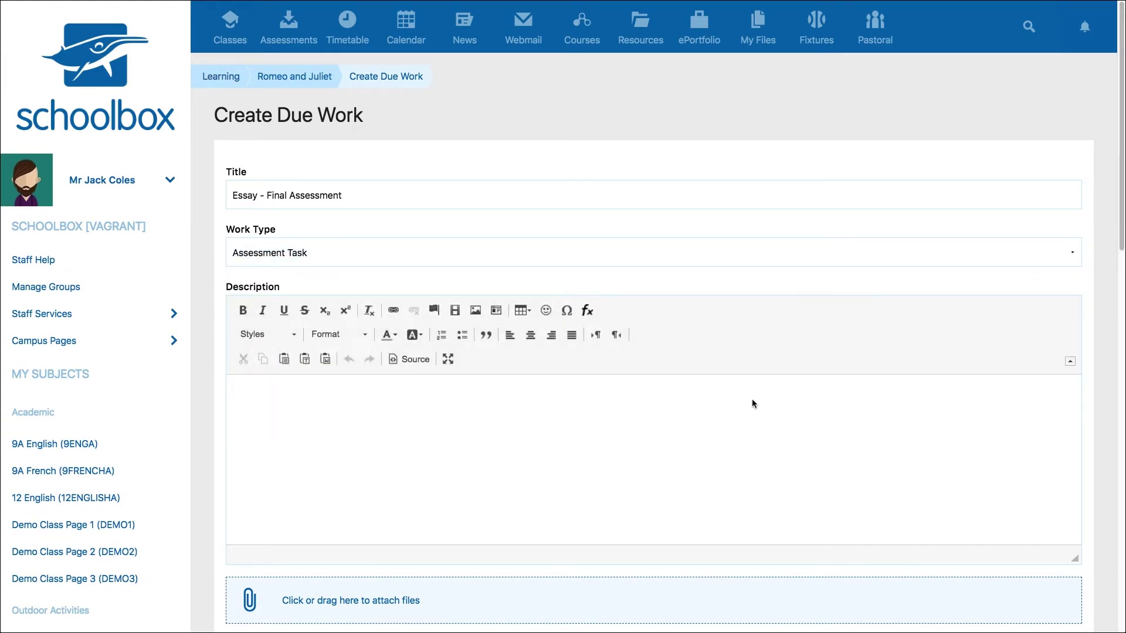
pyautogui.click(651, 392)
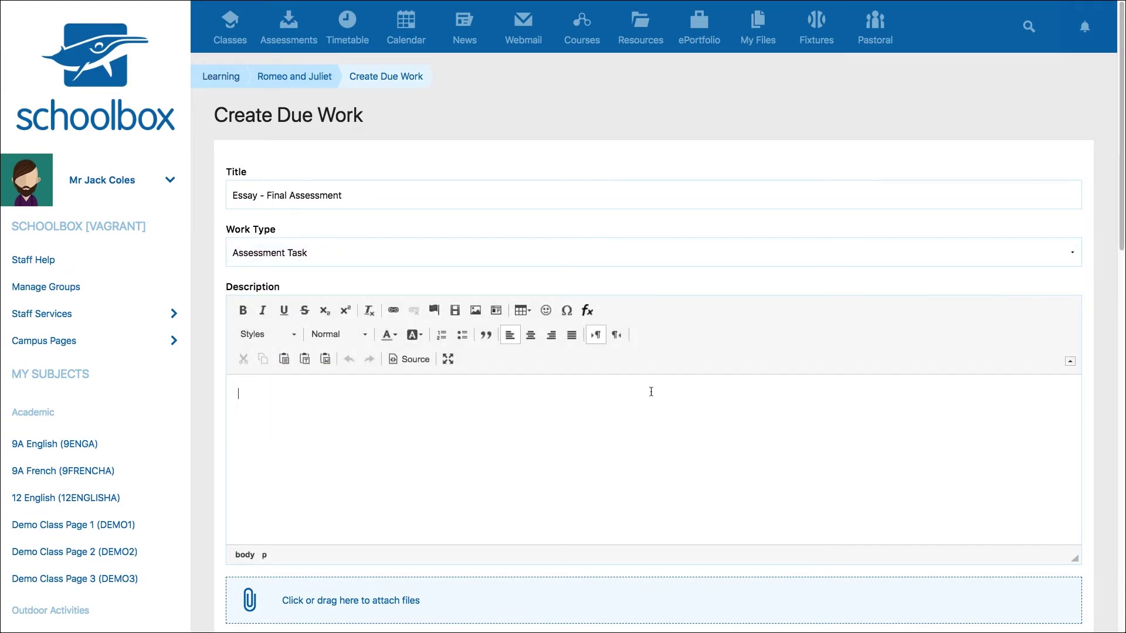
pyautogui.write("Task You must complete an essay on one of the following topics: Romeo and Juliet only have themselves to blame for their deaths. Do you agree? OR 'It is too rash, too unadvis'd, too sudden.' Discuss the significance of Juliet's words in the context of the play.")
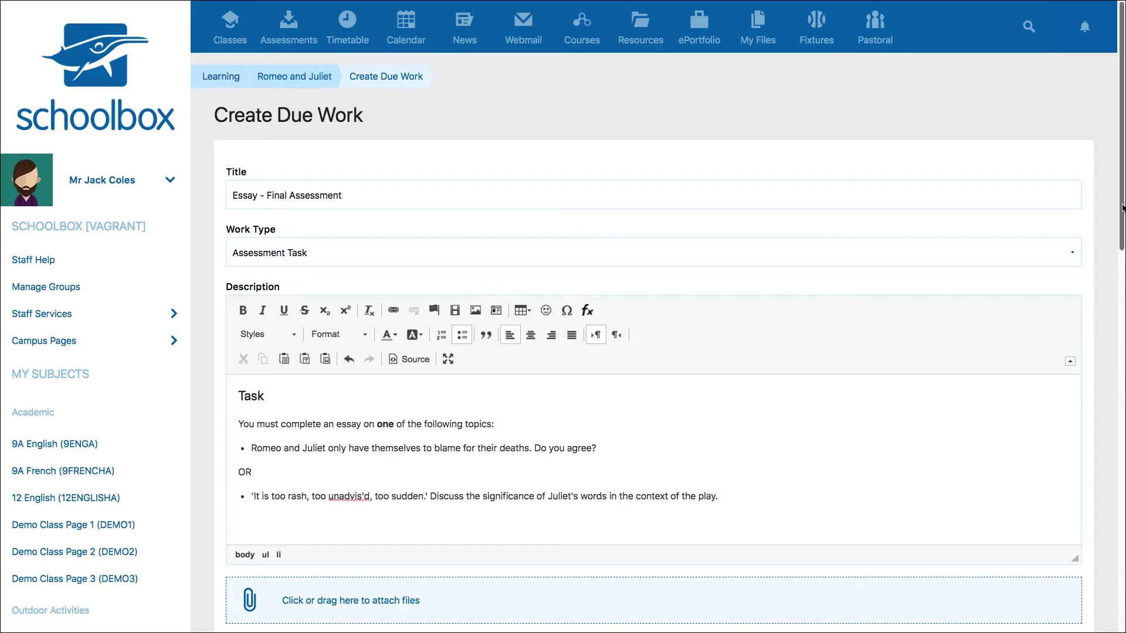
pyautogui.moveTo(1119, 216); pyautogui.dragTo(1120, 262)
# Step: Allow Multiple online submissions and set the activity duration to 2
pyautogui.scroll(-7, 767, 207)
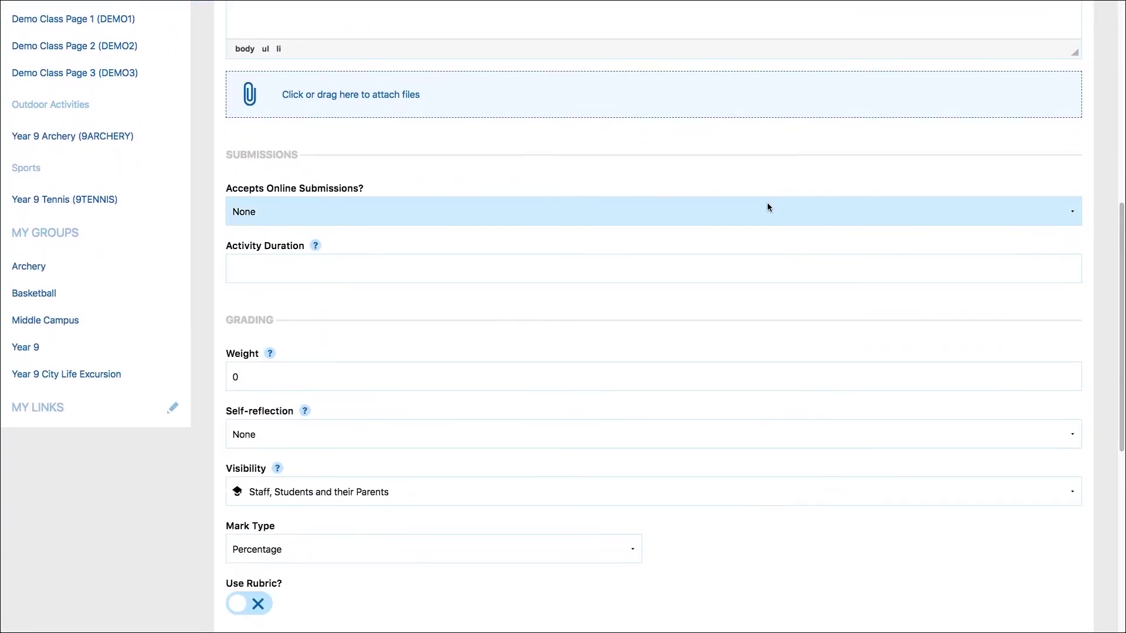
pyautogui.click(768, 211)
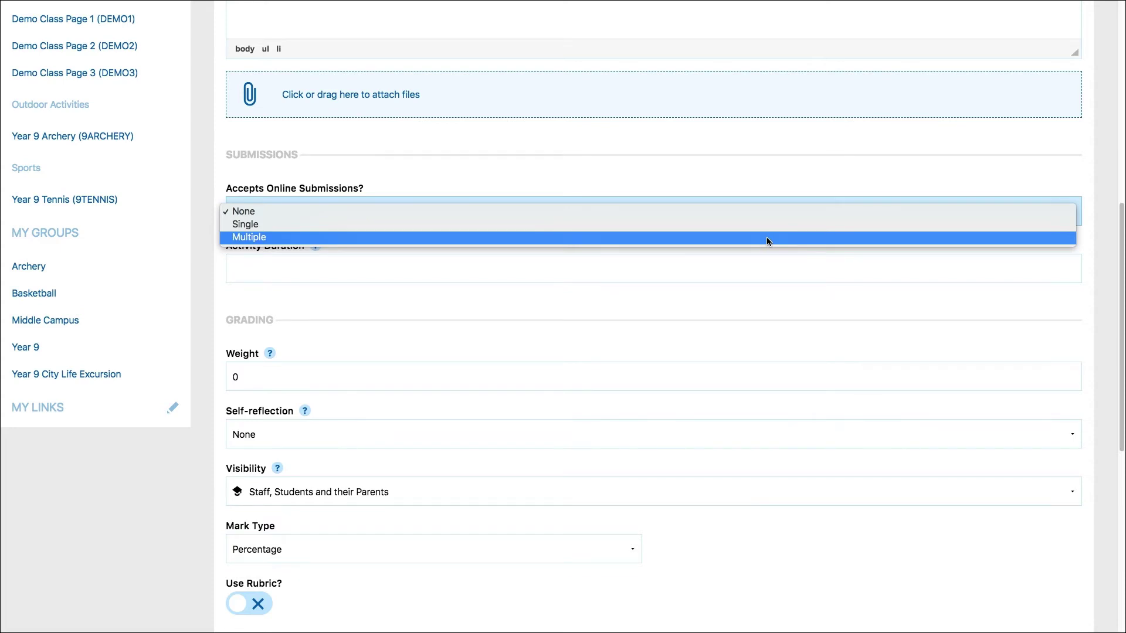
pyautogui.click(766, 238)
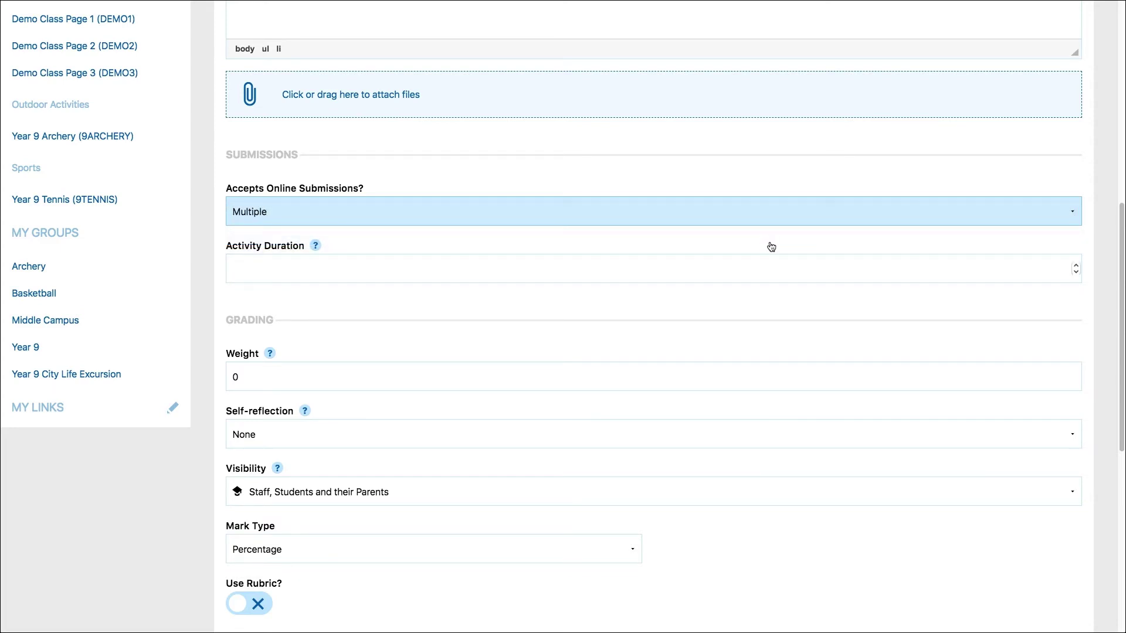
pyautogui.click(778, 266)
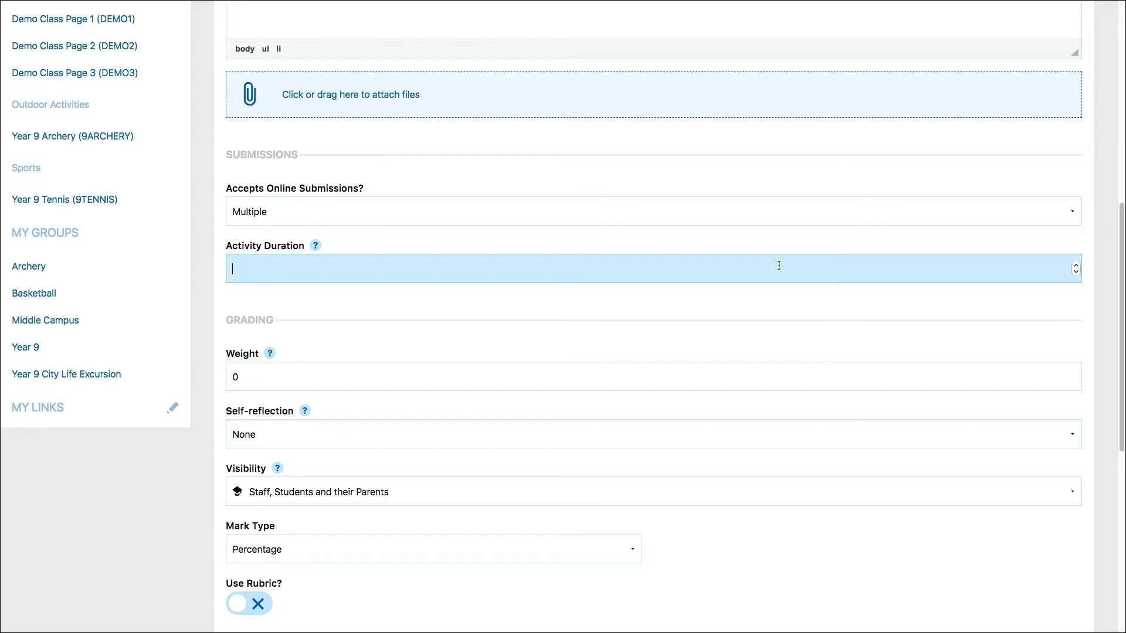
pyautogui.write('2')
pyautogui.click(741, 372)
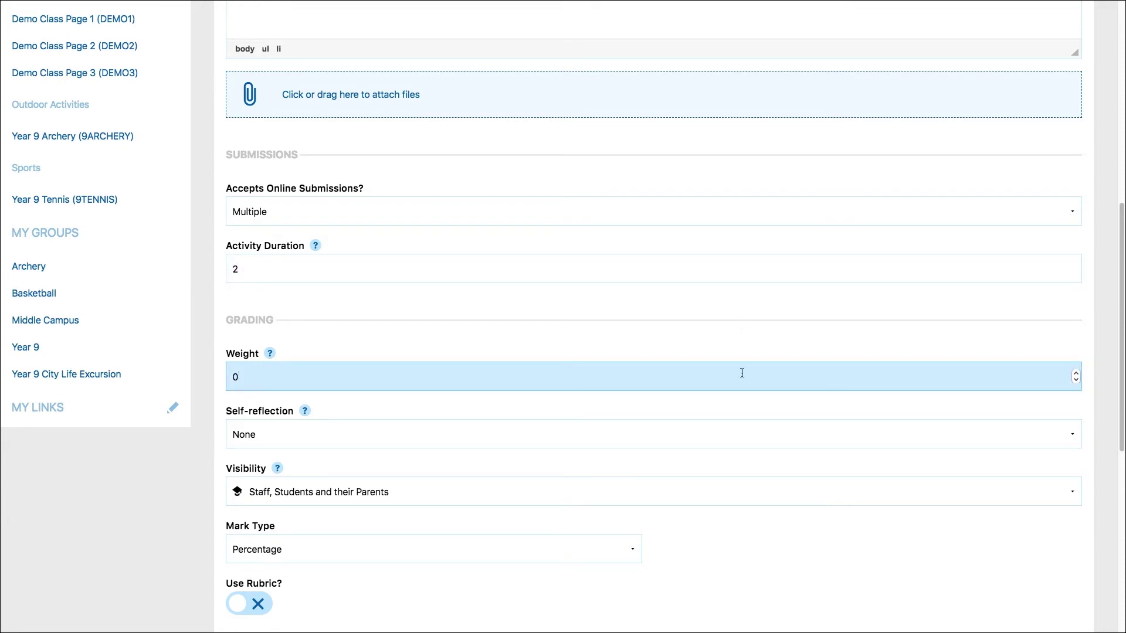
# Step: Change the due work's weight from 0 to 20
pyautogui.press('BackSpace')
pyautogui.write('20')
pyautogui.scroll(-3, 1055, 278)
pyautogui.click(1053, 275)
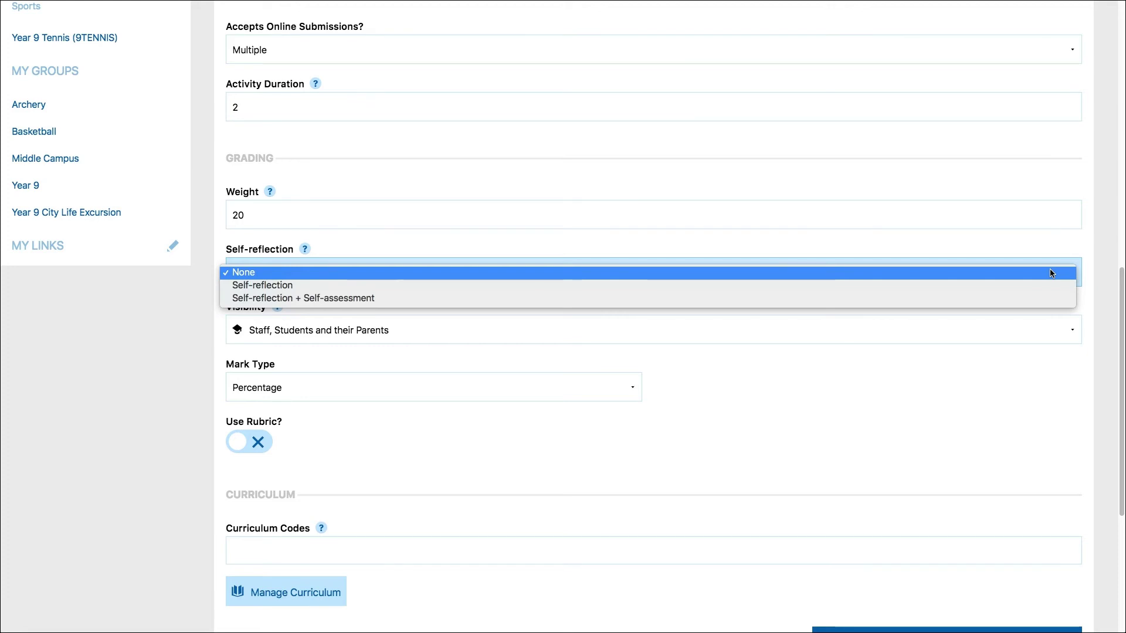
# Step: Require Self-reflection + Self-assessment and restrict visibility to Staff and Students
pyautogui.click(1046, 297)
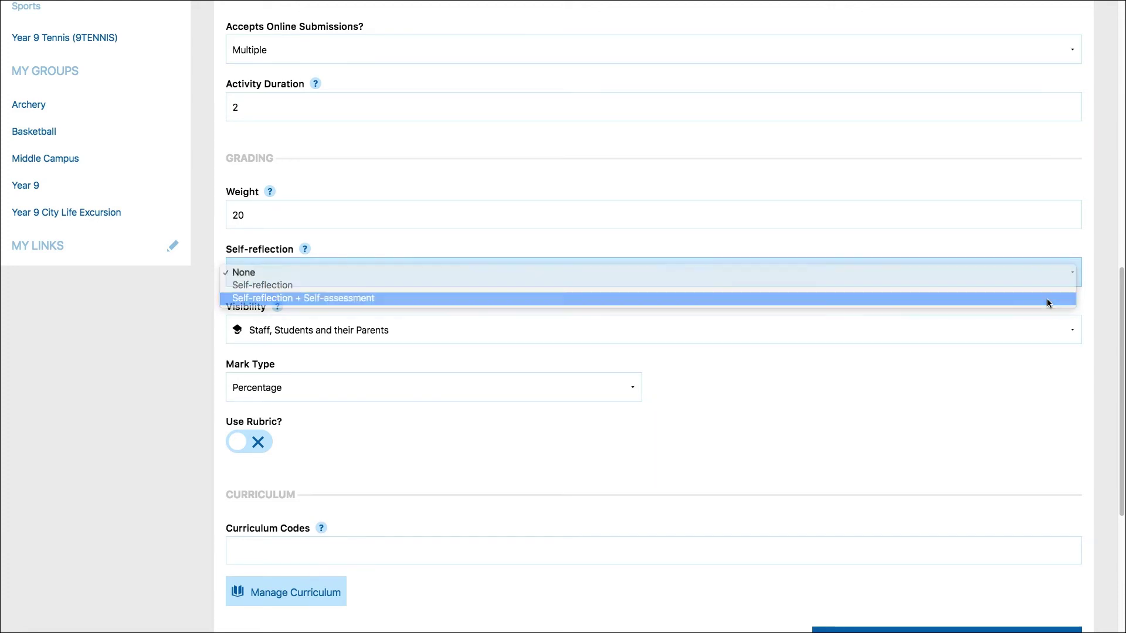
pyautogui.click(1059, 330)
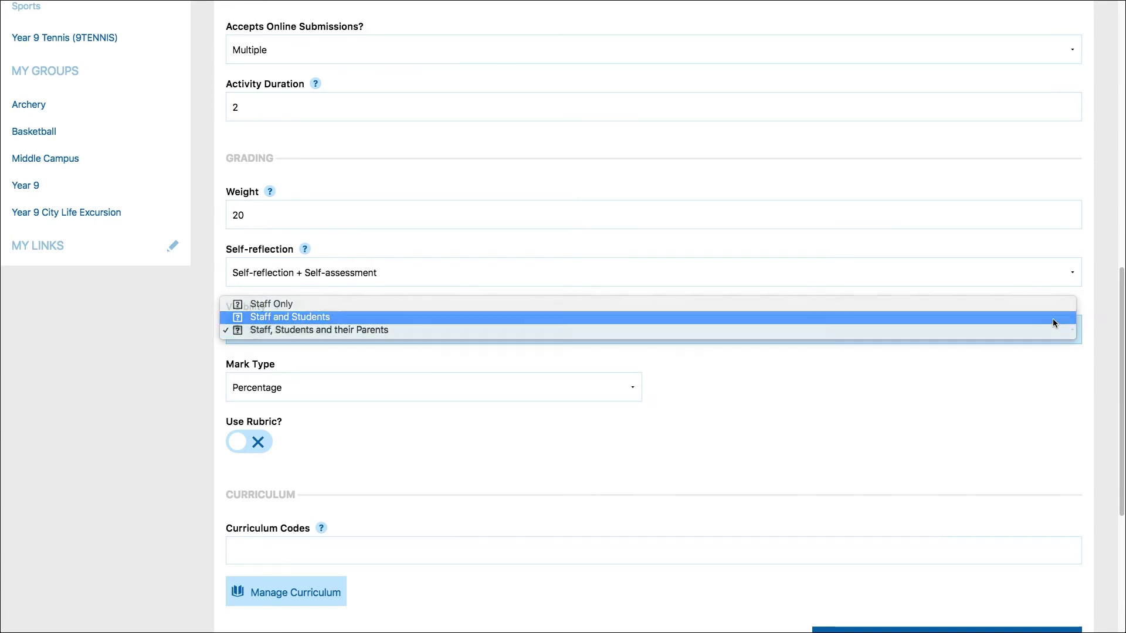
pyautogui.click(1053, 317)
pyautogui.scroll(-5, 1056, 319)
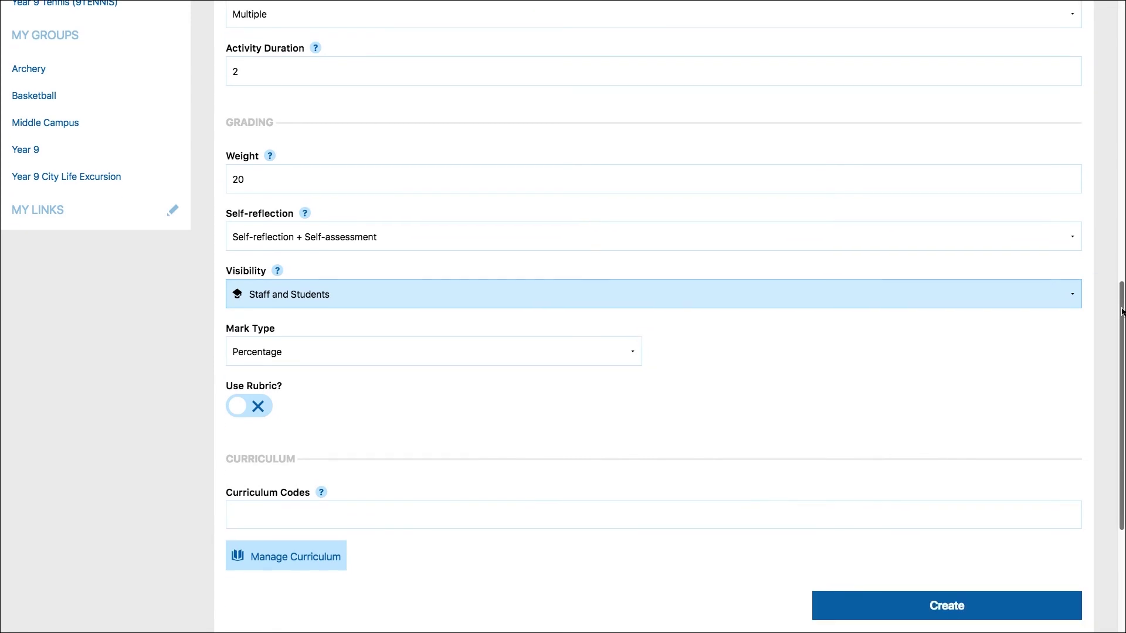
pyautogui.click(637, 241)
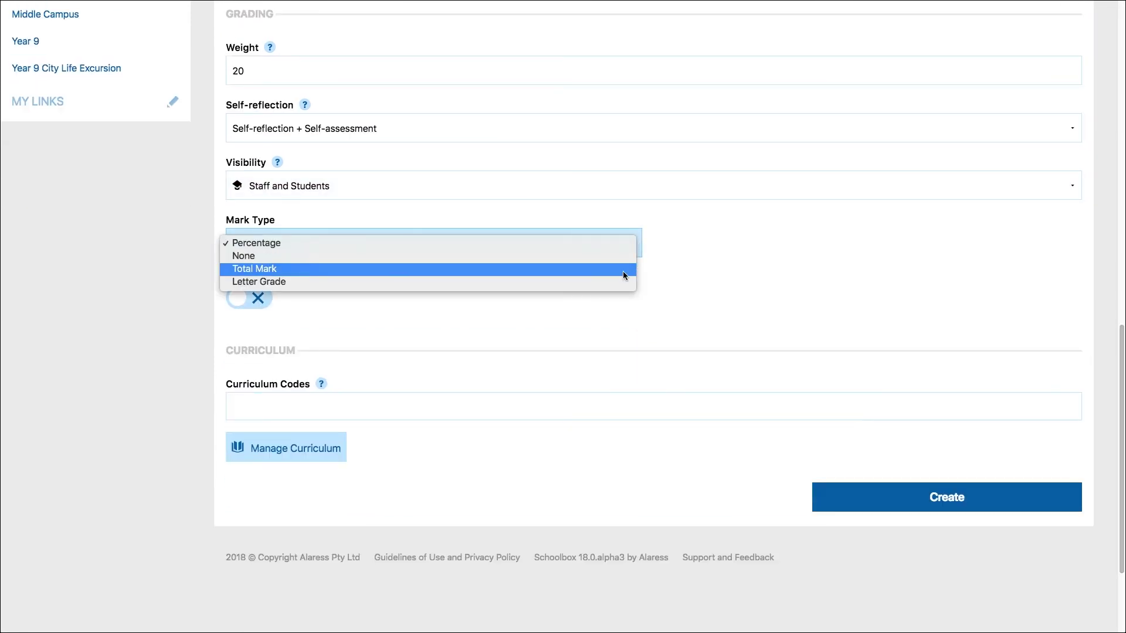
# Step: Mark by Letter Grade on the Satisfactory grading scheme and enable the rubric
pyautogui.click(612, 282)
pyautogui.click(782, 243)
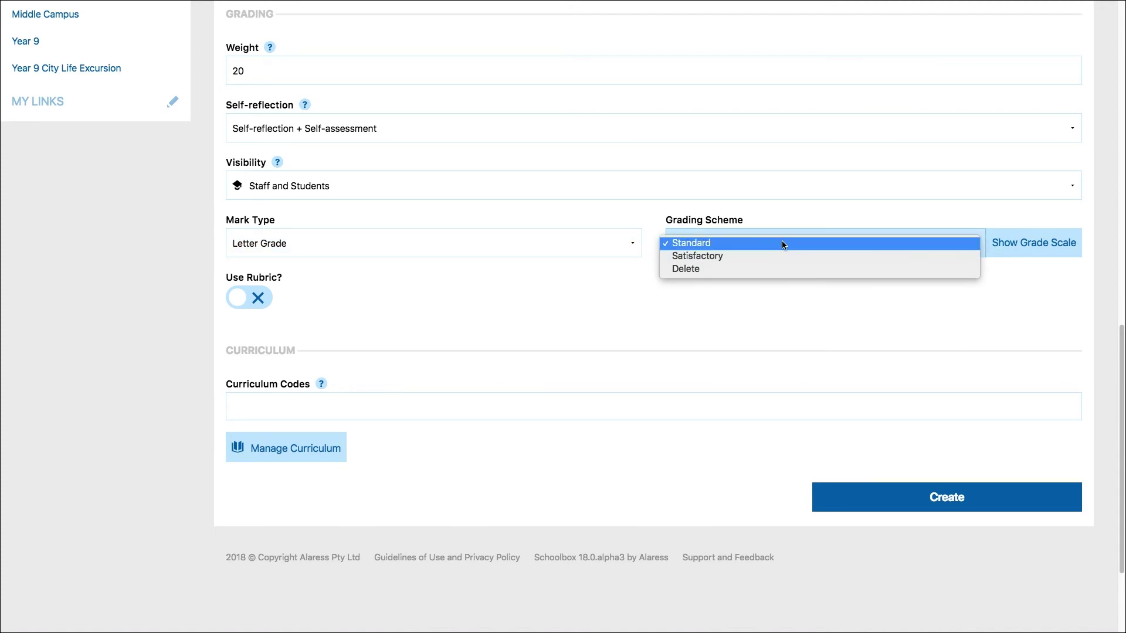
pyautogui.click(821, 256)
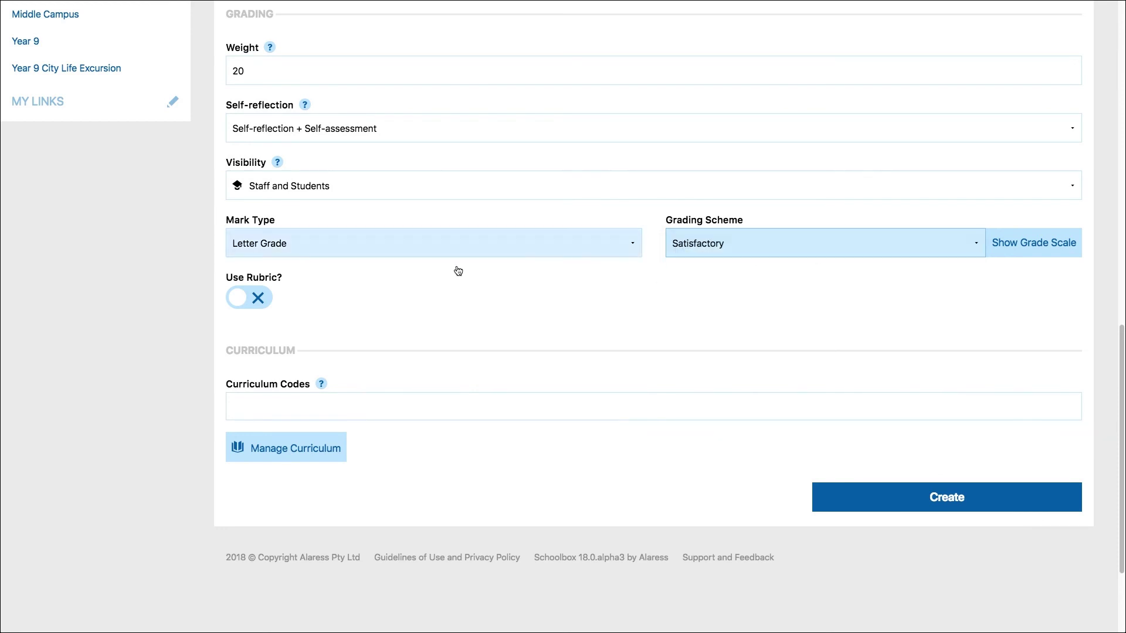
pyautogui.click(247, 298)
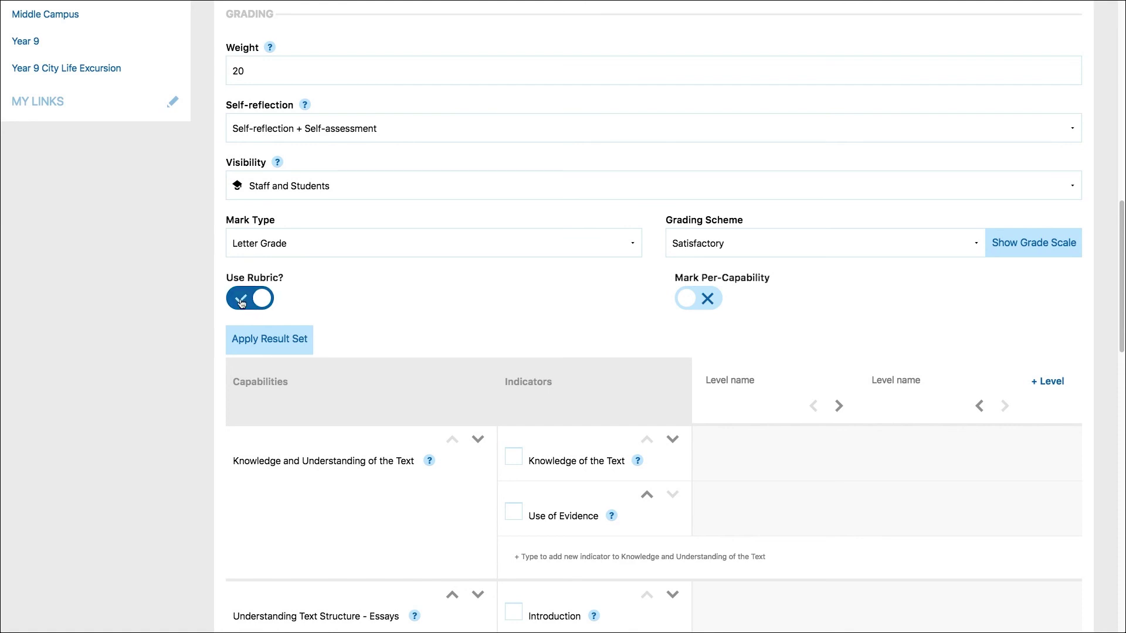
# Step: Leave Mark Per-Capability switched off after toggling it
pyautogui.click(697, 301)
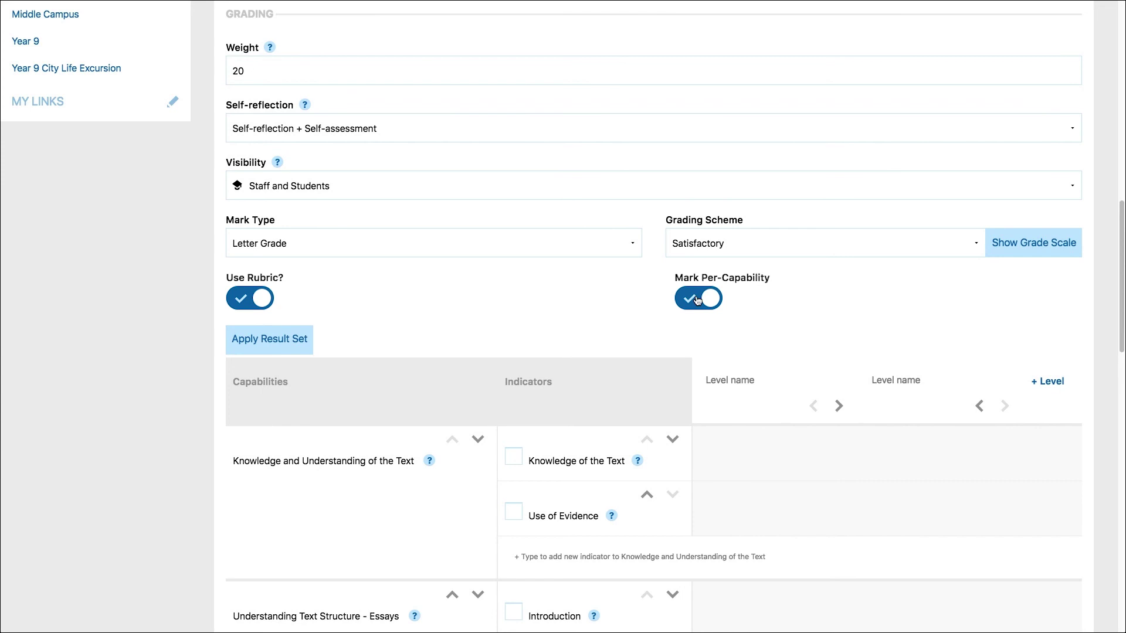
pyautogui.click(697, 300)
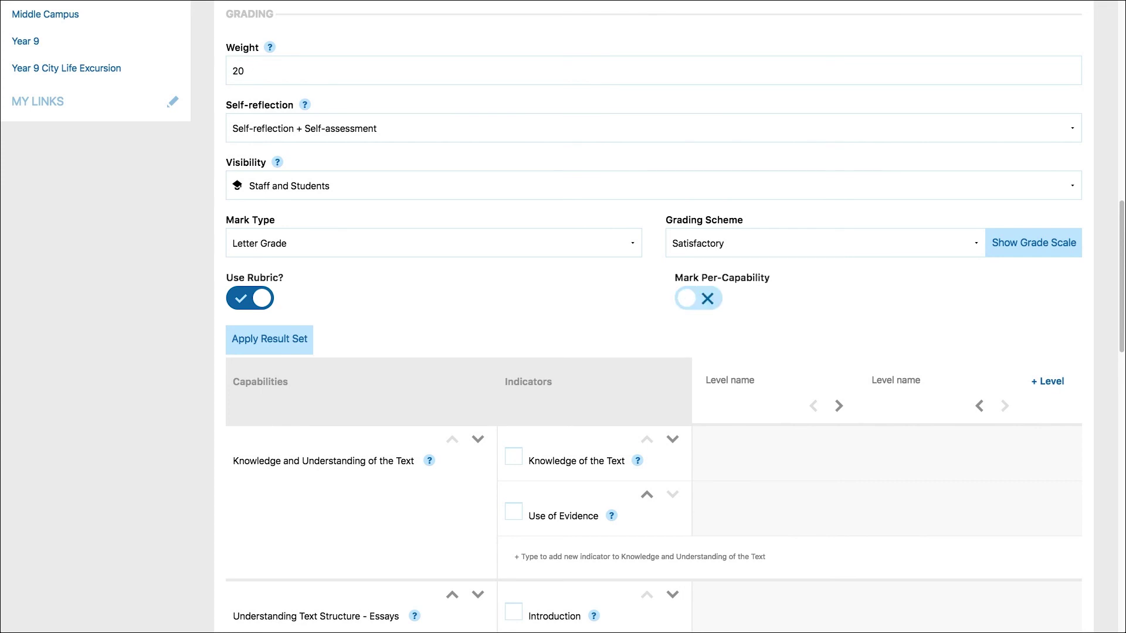
pyautogui.scroll(-15, 1120, 427)
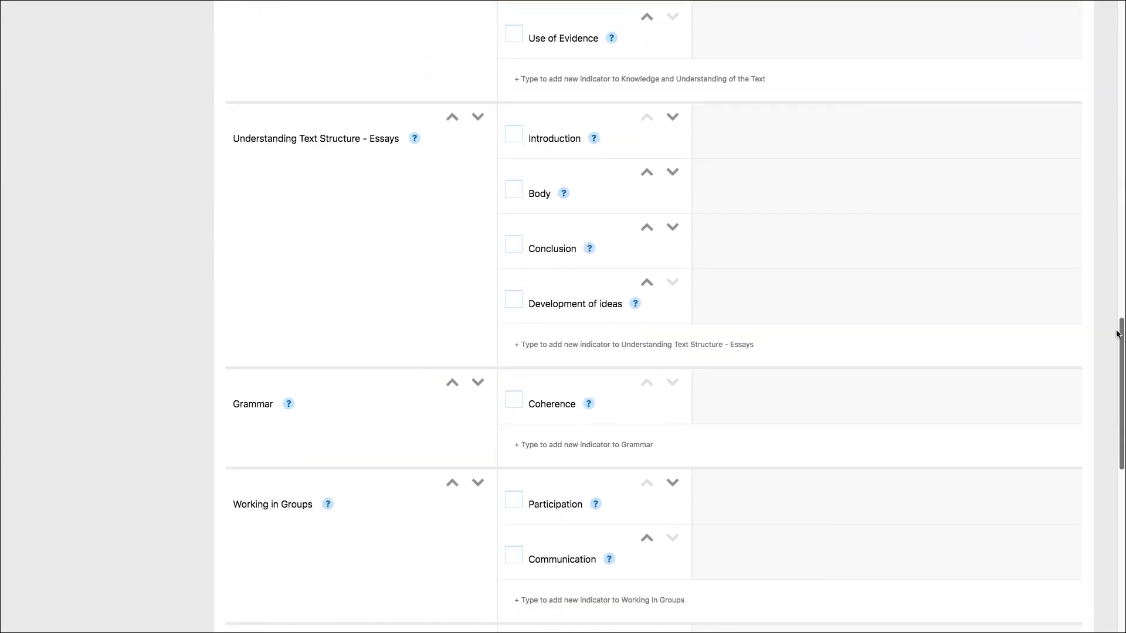
pyautogui.scroll(-2, 1120, 427)
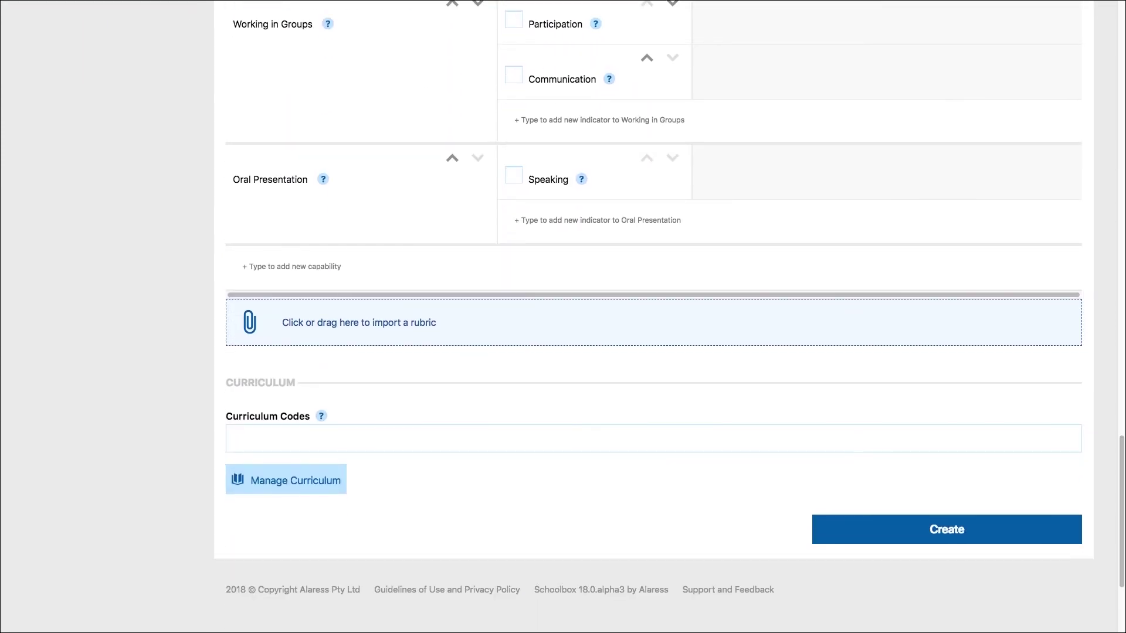
# Step: Attach curriculum codes ELBE1171 and DELBH210 by searching 'ELBE'
pyautogui.click(483, 437)
pyautogui.write('ELBE')
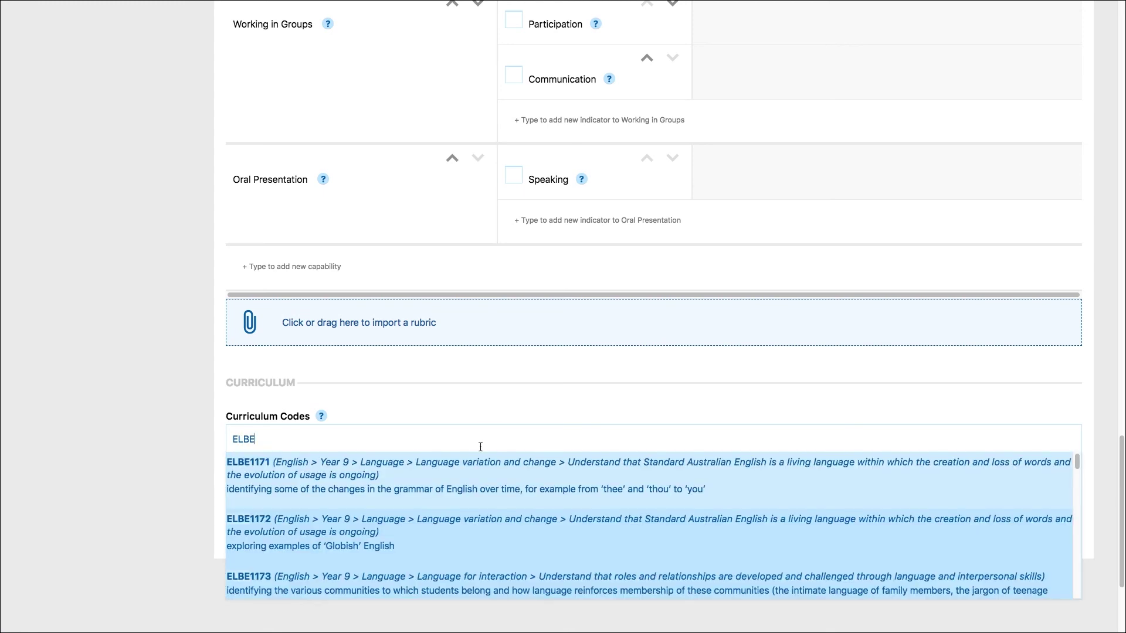
pyautogui.click(457, 475)
pyautogui.click(457, 476)
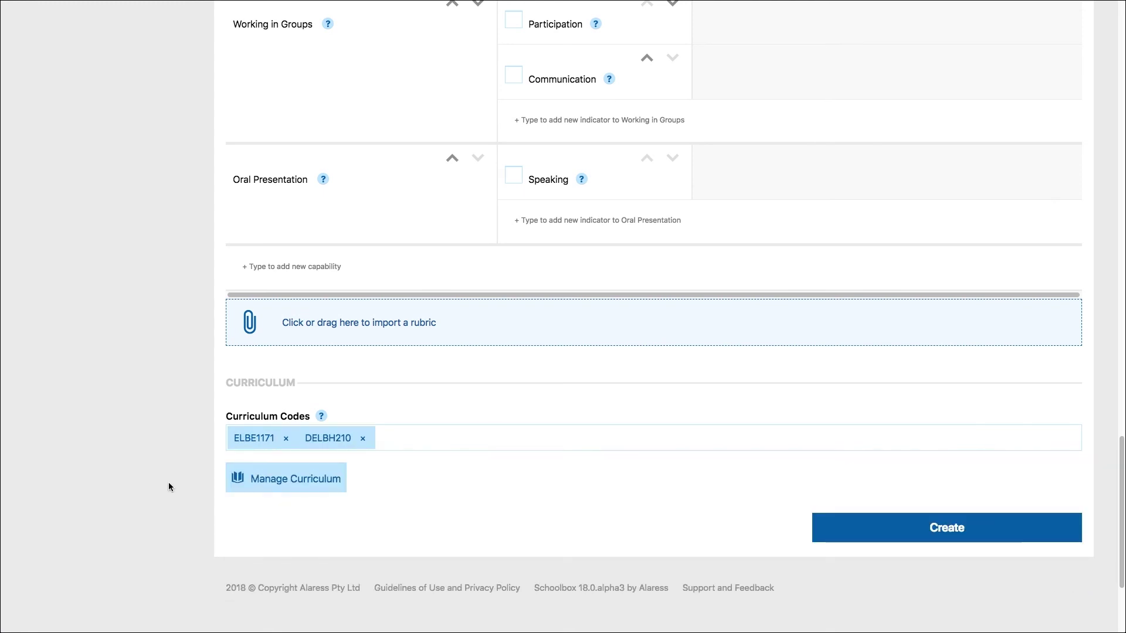